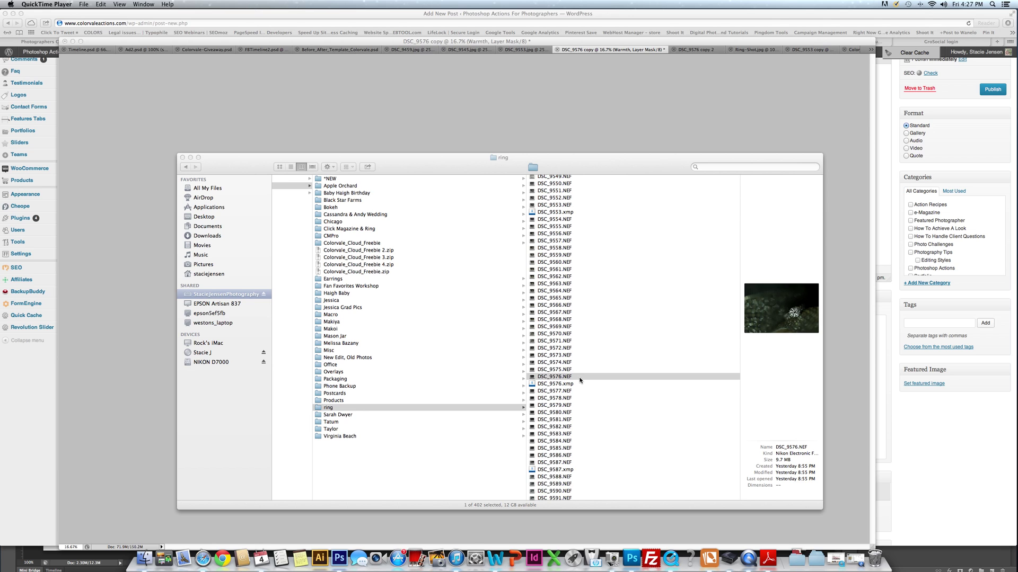
# Drag DSC_9576.NEF from the Finder ring folder onto Photoshop to open it in Camera Raw.
pyautogui.moveTo(580, 384); pyautogui.dragTo(635, 559)
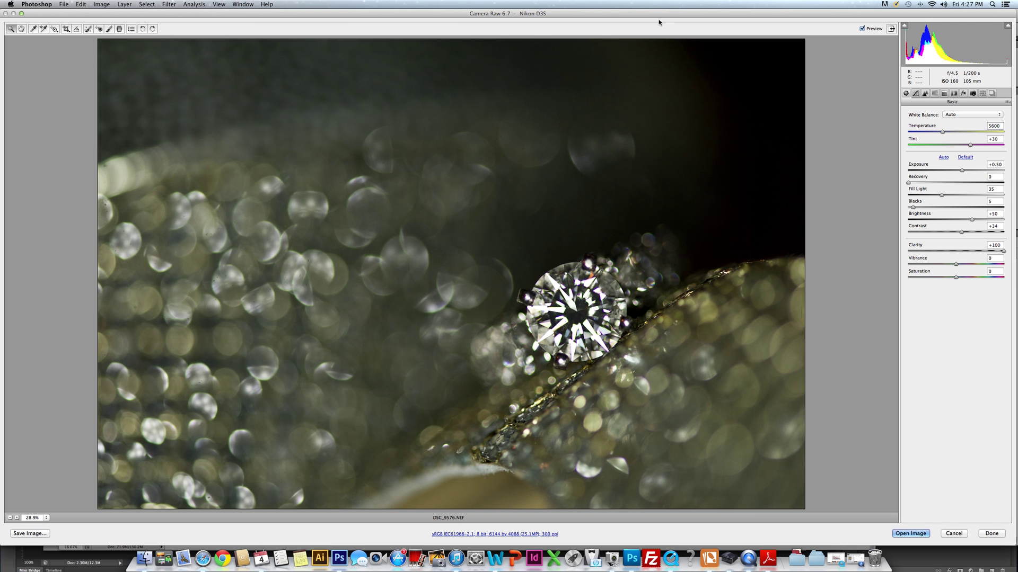
pyautogui.moveTo(657, 13); pyautogui.dragTo(635, 41)
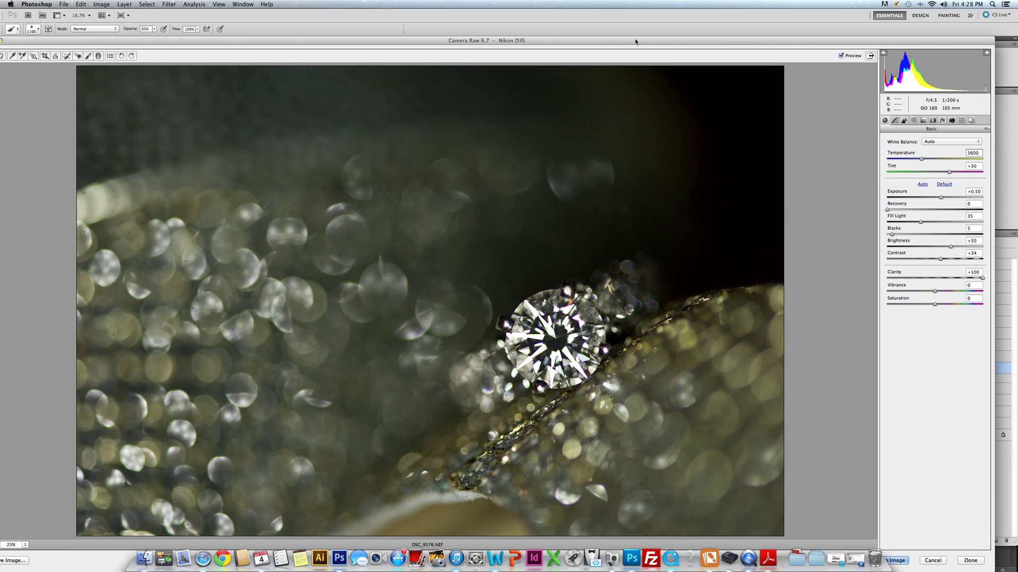
pyautogui.press('super+minus')
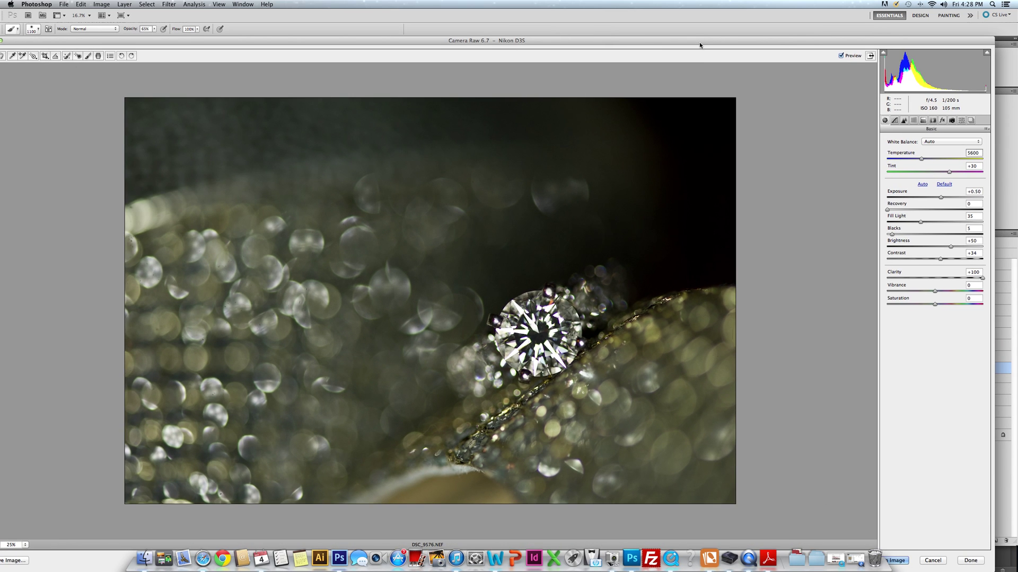
pyautogui.moveTo(698, 42); pyautogui.dragTo(711, 30)
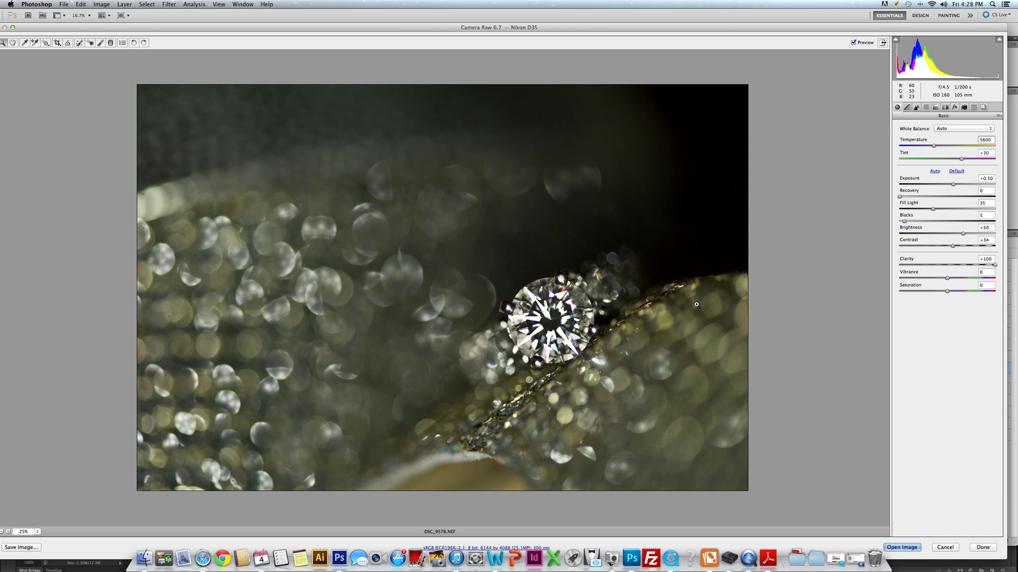
# Show Camera Raw's Detail settings: Sharpening Amount 51, Radius 1.0, Detail 25, Color noise 25.
pyautogui.click(916, 107)
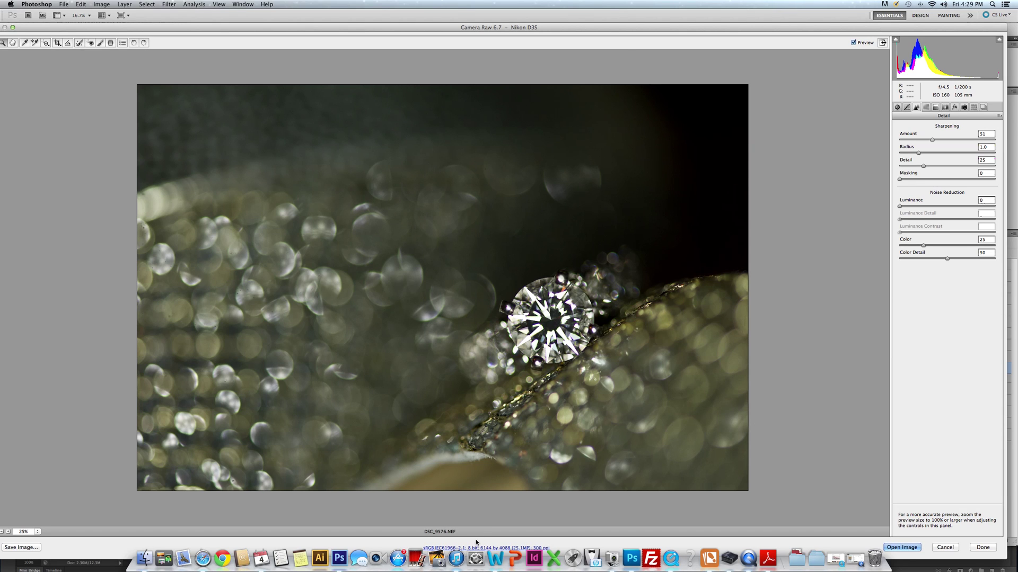
pyautogui.moveTo(542, 31); pyautogui.dragTo(543, 15)
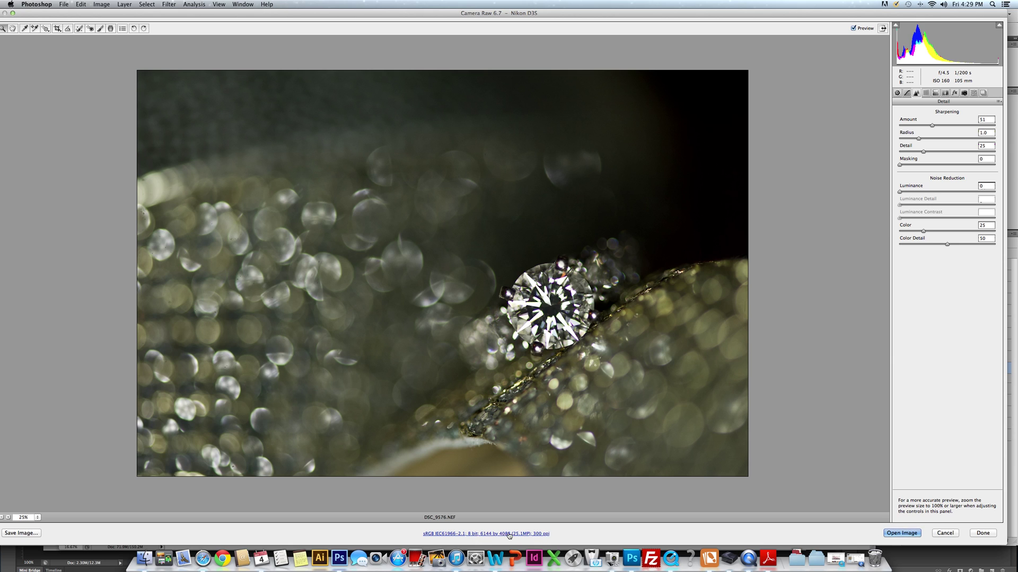
# Open the adjusted ring photo from Camera Raw as a Photoshop document.
pyautogui.click(885, 532)
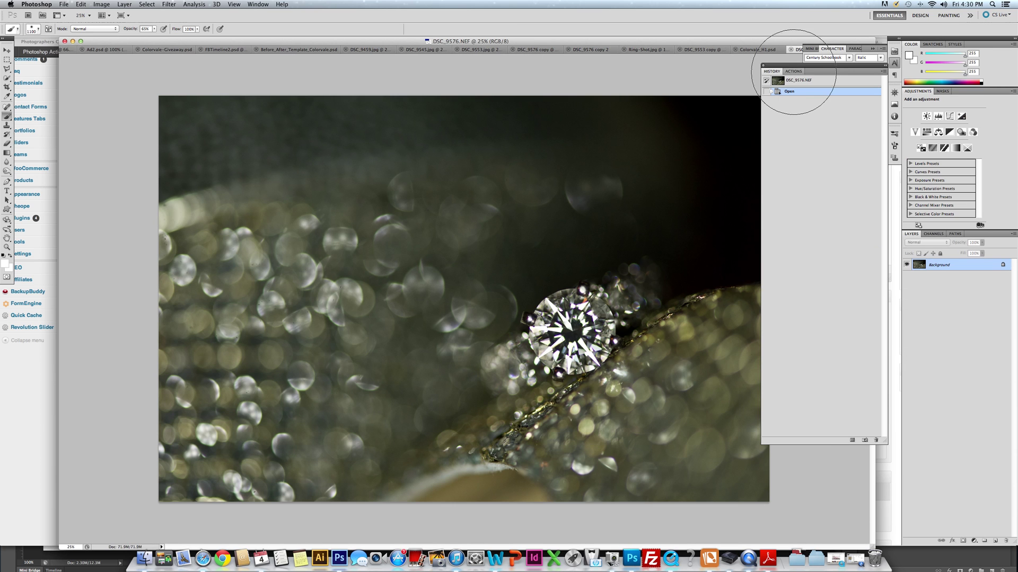
# Play the Lilac + Cream action, then lower Levels 1 opacity to 62% and reduce Lilac's opacity.
pyautogui.click(794, 71)
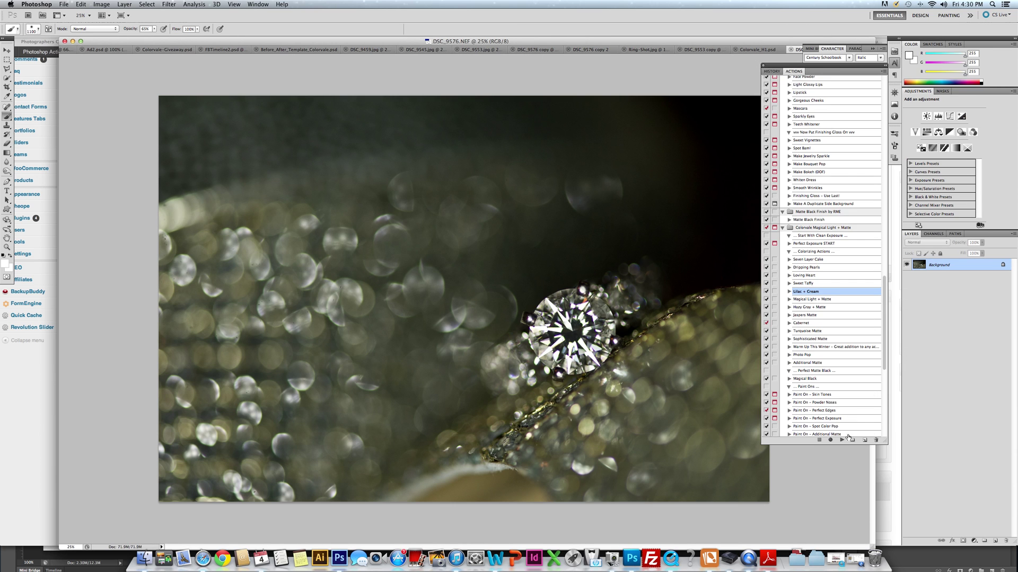
pyautogui.click(842, 439)
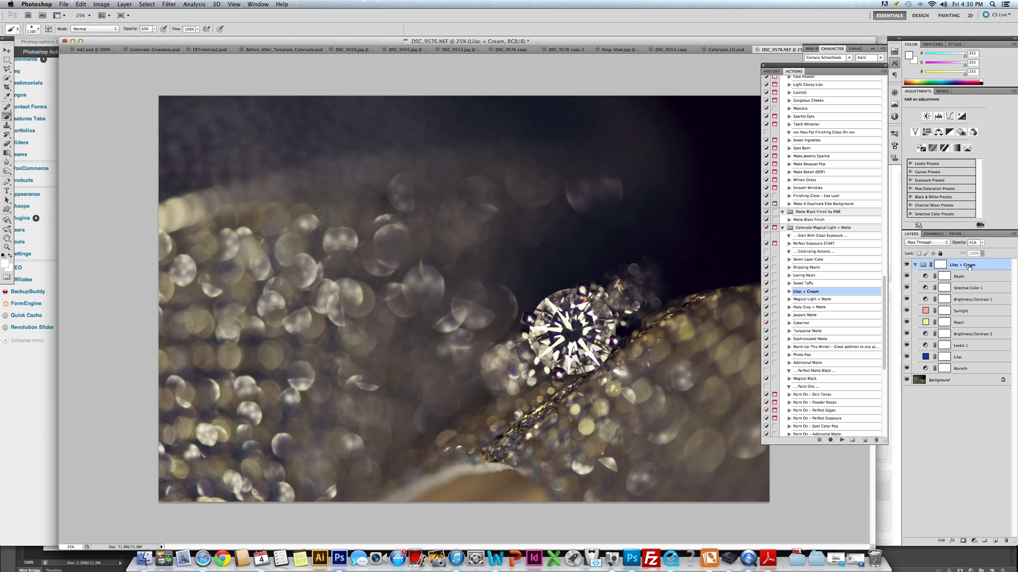
pyautogui.click(962, 346)
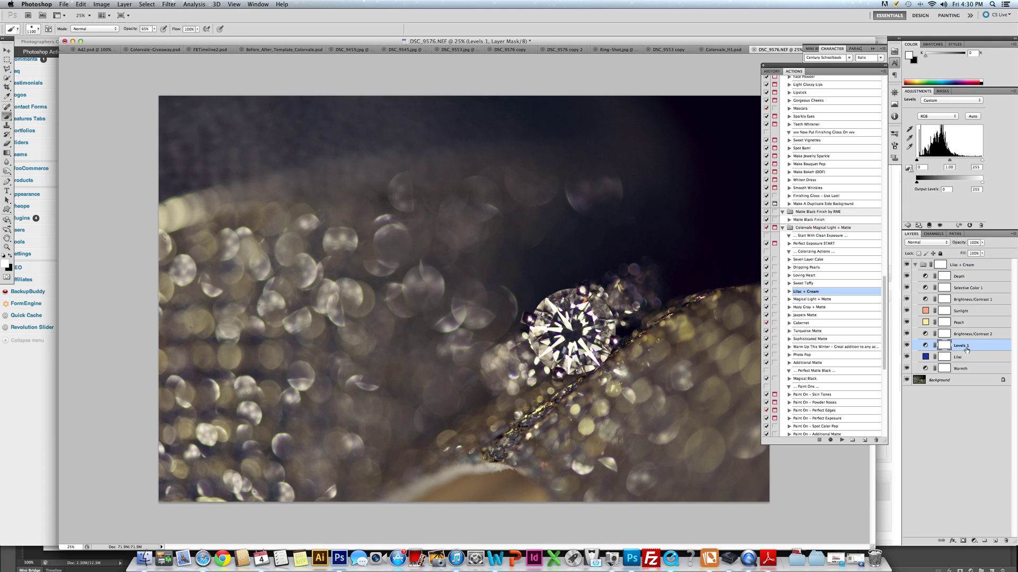
pyautogui.moveTo(982, 242)
pyautogui.mouseDown()
pyautogui.moveTo(987, 252)
pyautogui.moveTo(969, 253)
pyautogui.moveTo(979, 254)
pyautogui.mouseUp()
pyautogui.click(960, 356)
pyautogui.click(981, 242)
pyautogui.moveTo(978, 251); pyautogui.dragTo(976, 253)
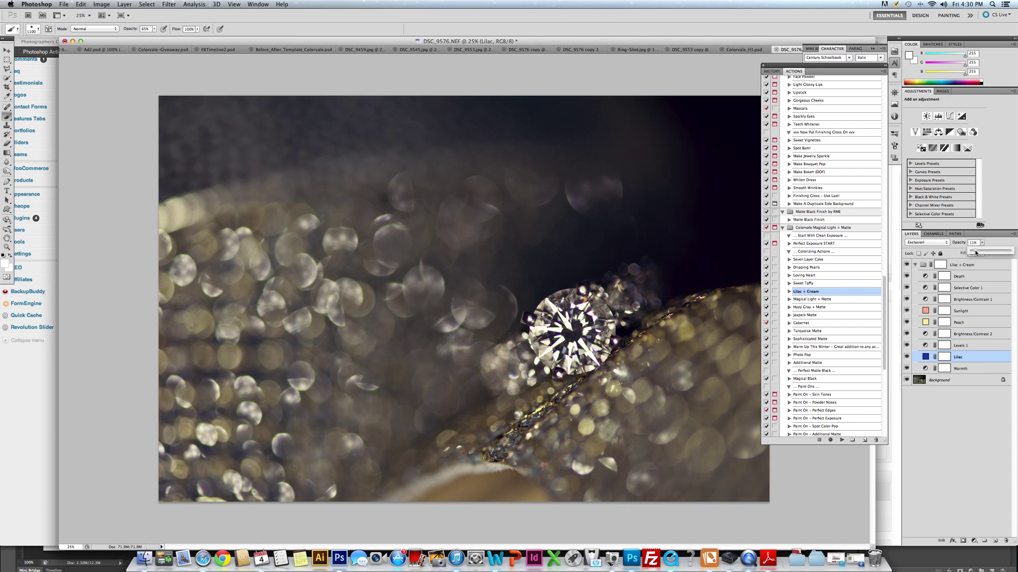
pyautogui.click(959, 371)
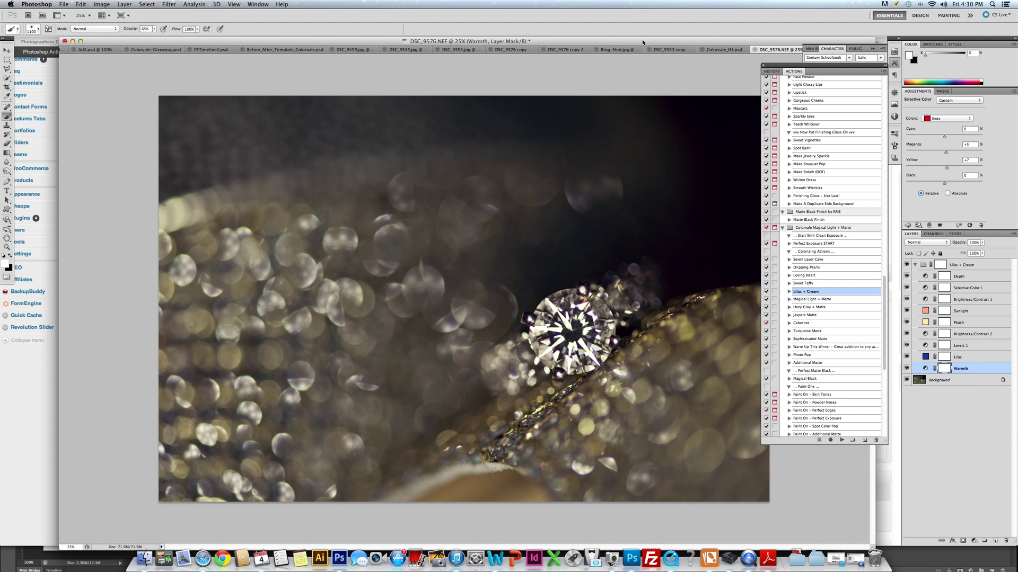
pyautogui.moveTo(635, 43); pyautogui.dragTo(600, 43)
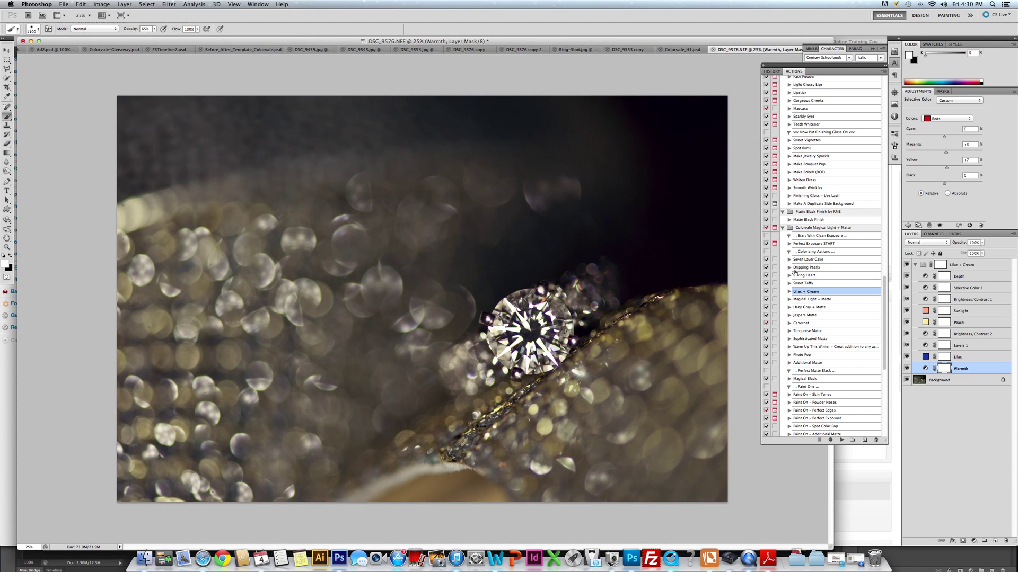
# Run the Make Jewelry Sparkle action on the Background layer and paint sparkle over the diamond.
pyautogui.click(915, 265)
pyautogui.click(952, 279)
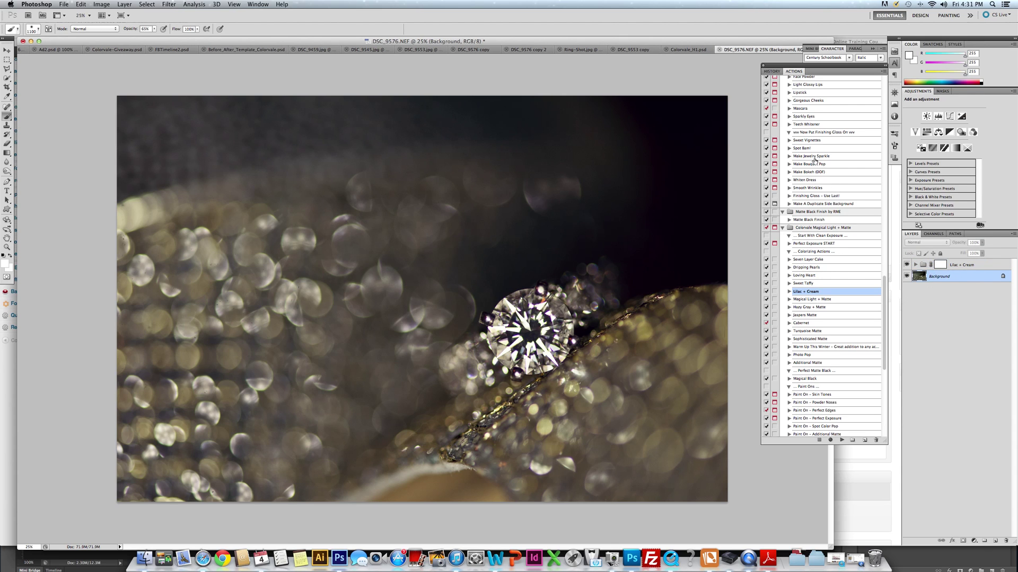
pyautogui.click(814, 158)
pyautogui.click(842, 441)
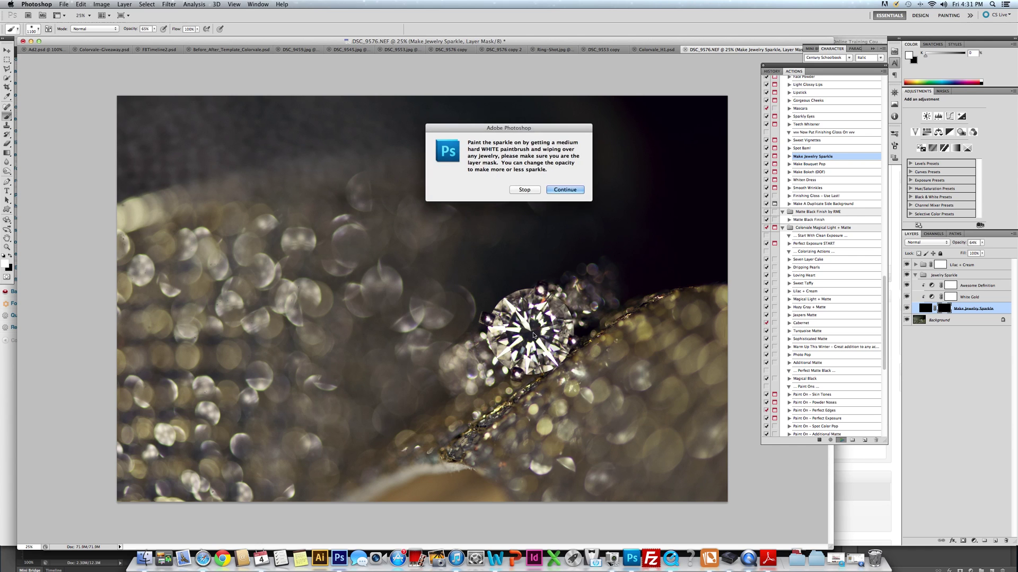
pyautogui.press('Return')
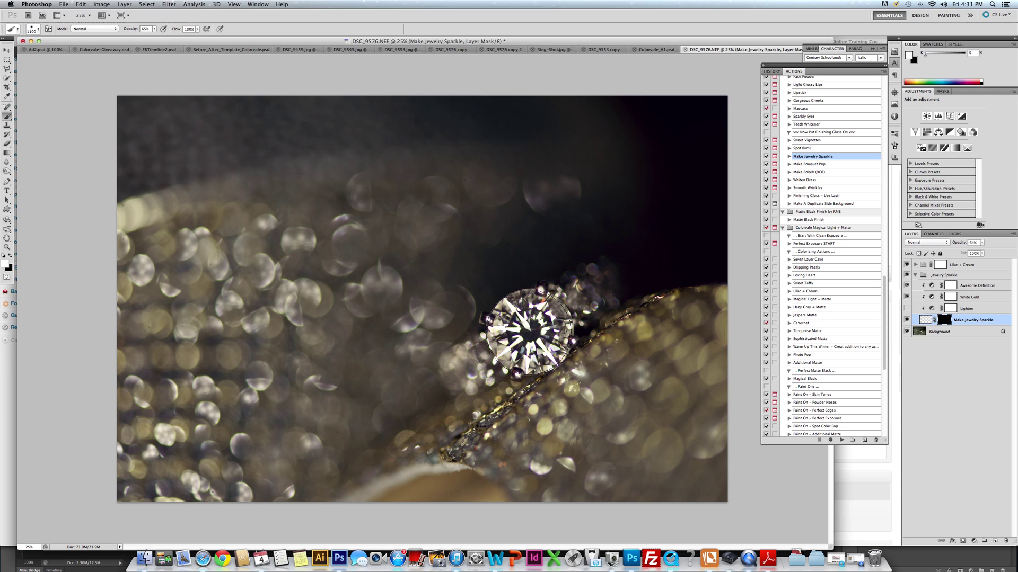
pyautogui.click(529, 332)
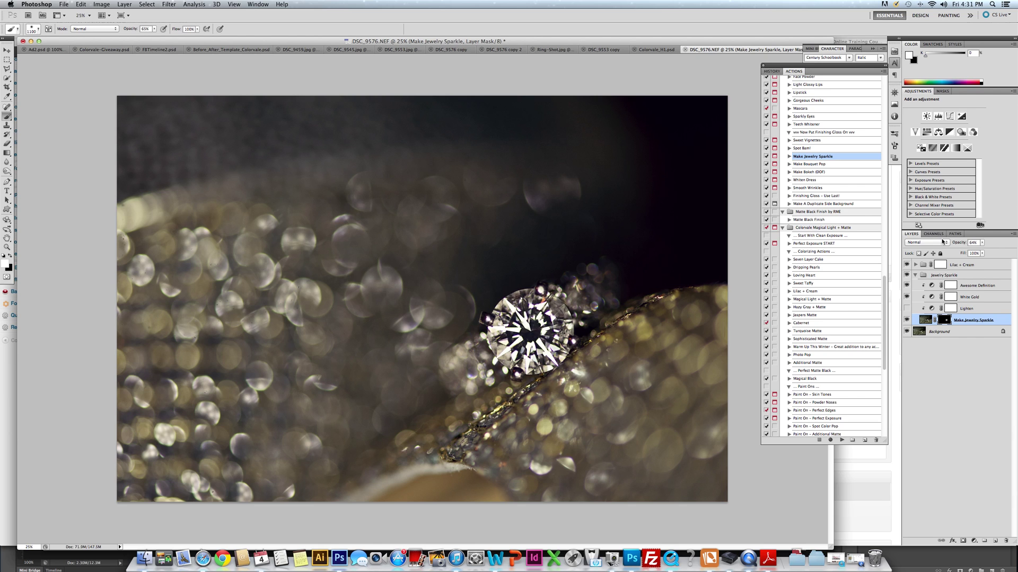
# Raise the Make Jewelry Sparkle layer's opacity above 64%.
pyautogui.click(907, 276)
pyautogui.click(906, 276)
pyautogui.click(949, 276)
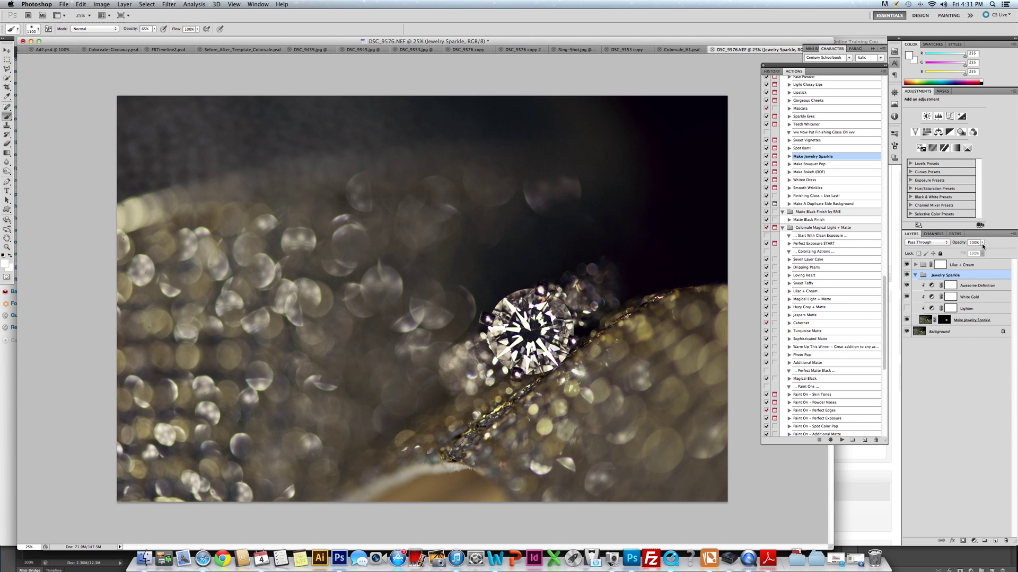
pyautogui.click(967, 322)
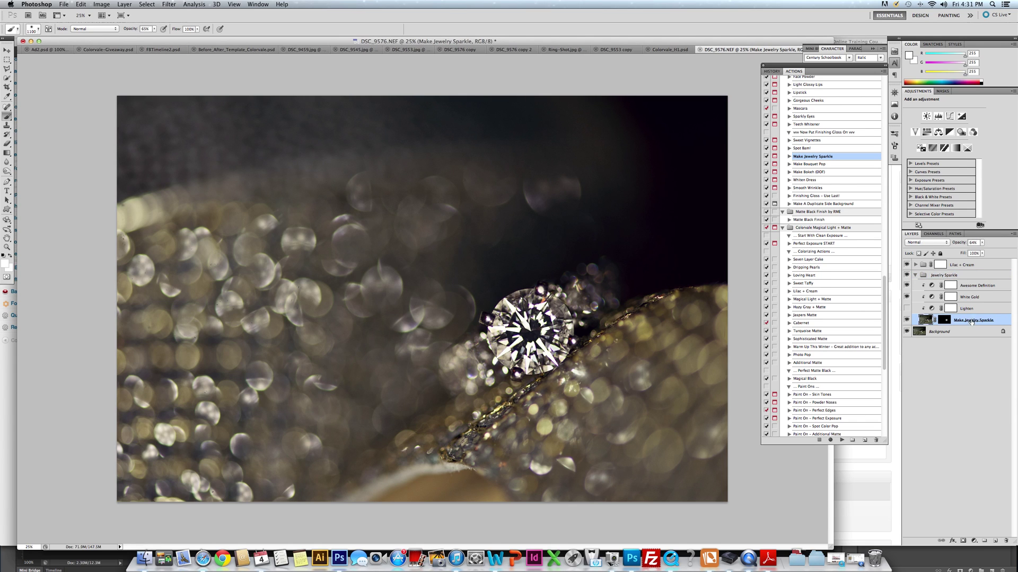
pyautogui.click(982, 244)
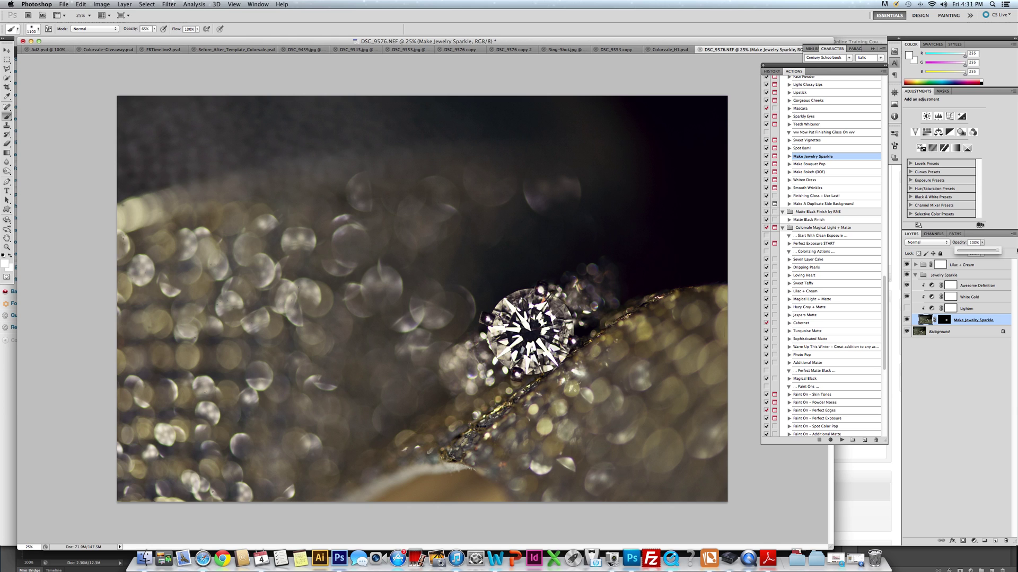
pyautogui.moveTo(1015, 253); pyautogui.dragTo(994, 255)
pyautogui.click(985, 243)
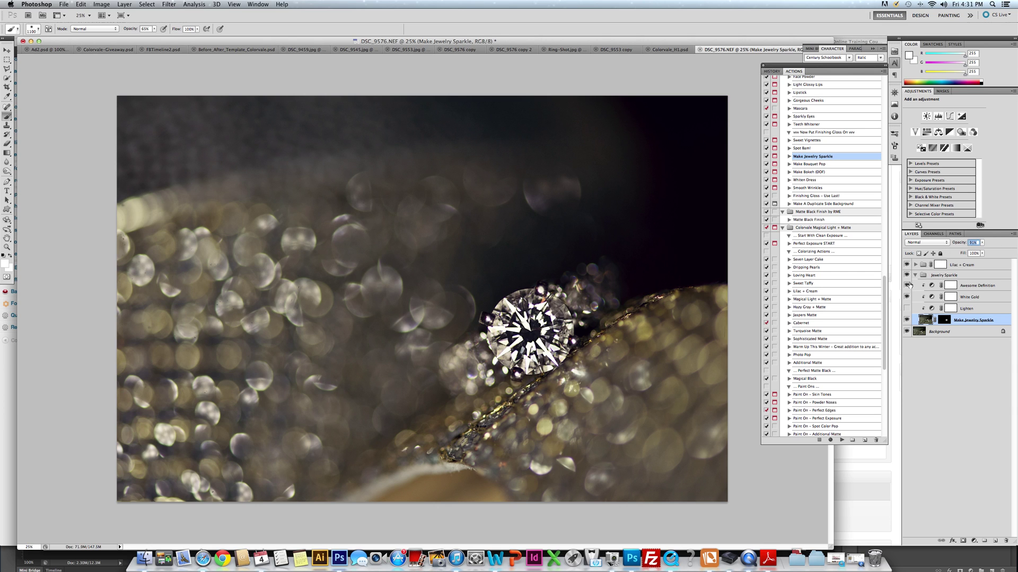
# Toggle the Jewelry Sparkle group on and off at full-screen zoom to compare before and after.
pyautogui.click(907, 276)
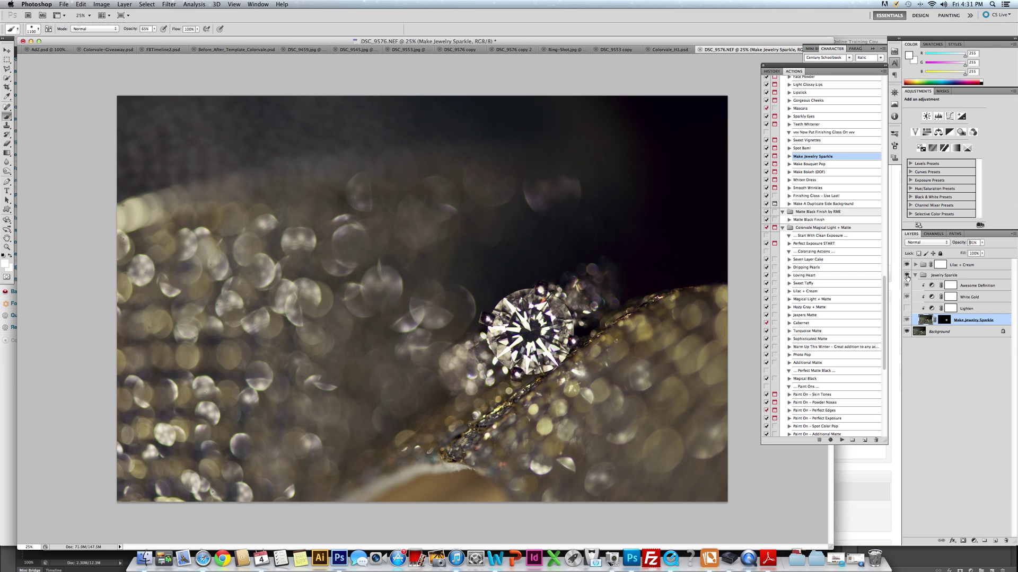
pyautogui.click(907, 276)
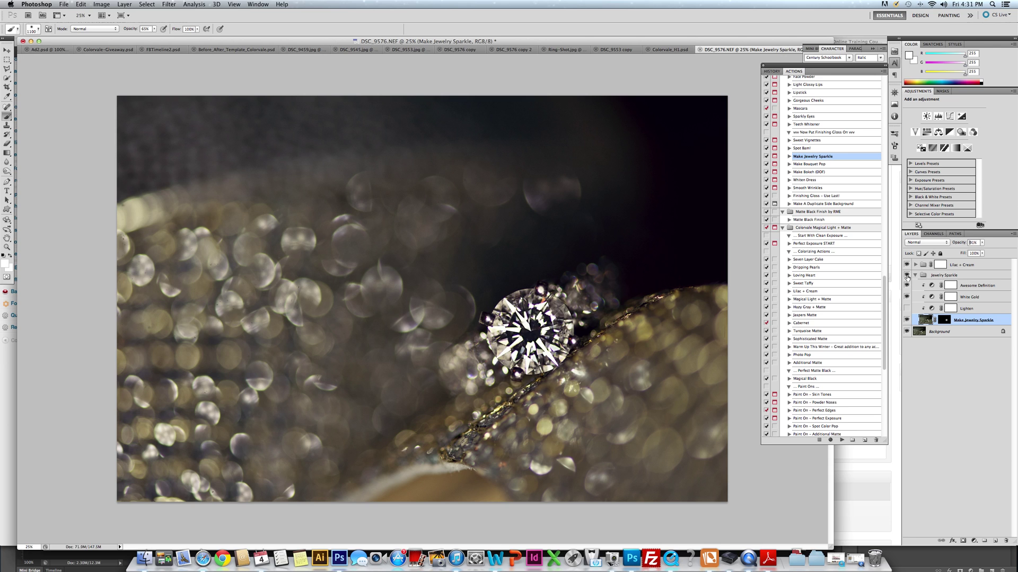
pyautogui.press('super+0')
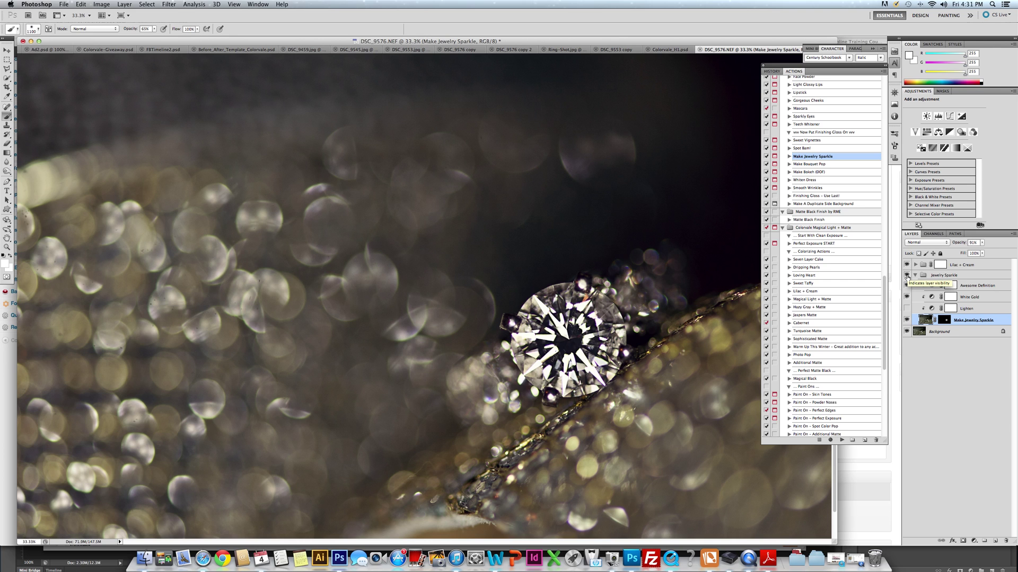
pyautogui.click(907, 275)
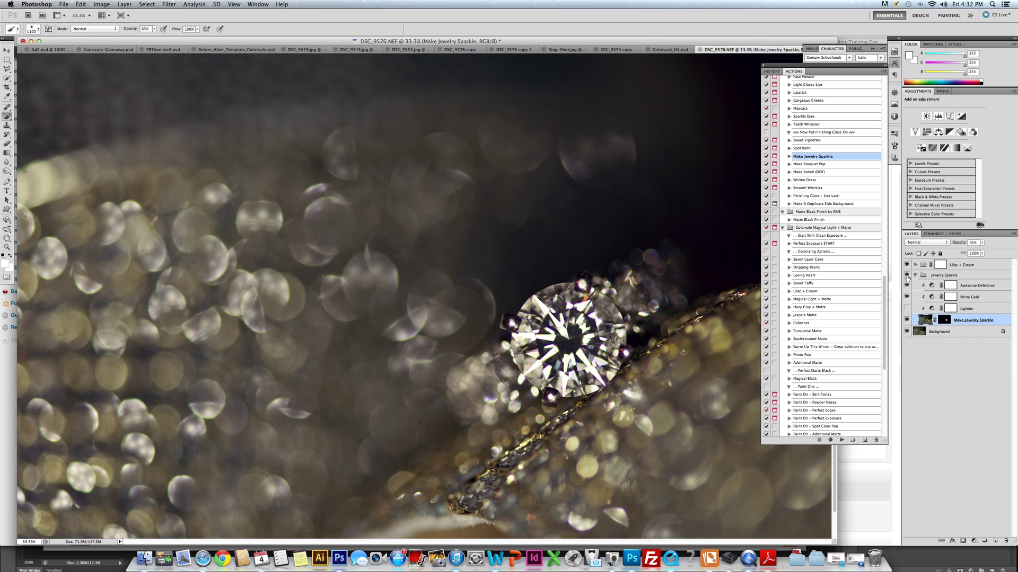
pyautogui.click(907, 276)
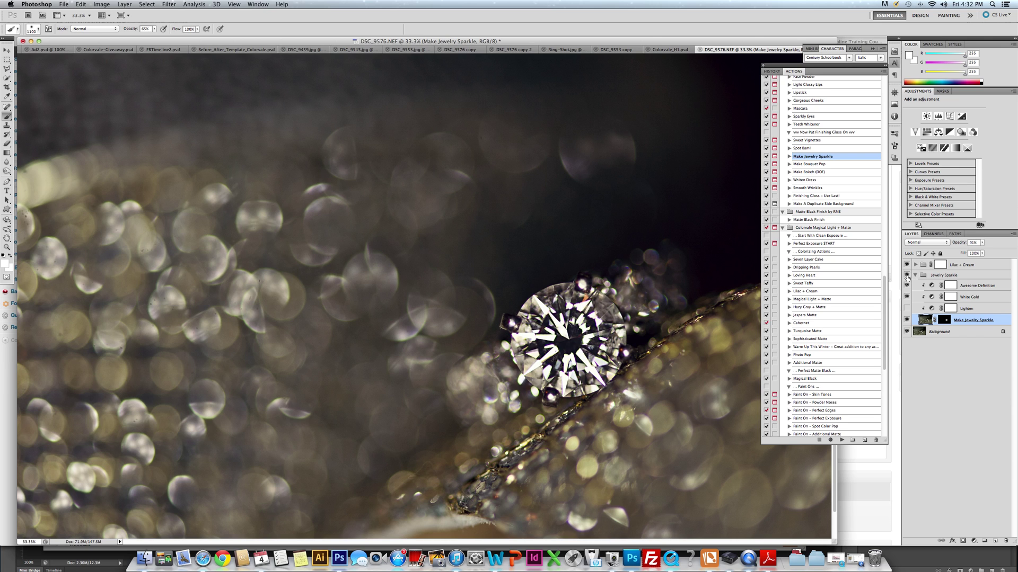
pyautogui.click(907, 276)
pyautogui.click(906, 276)
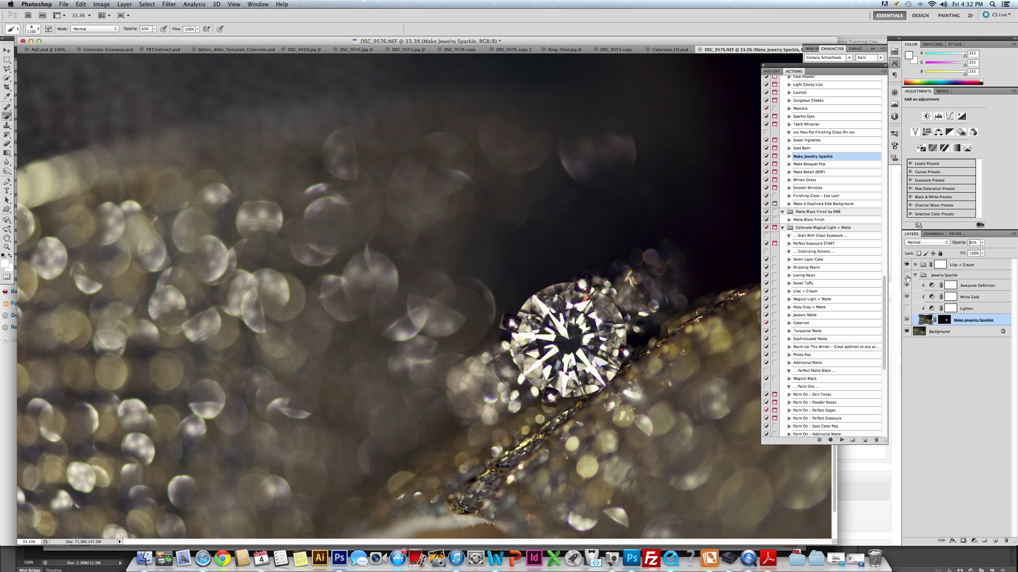
pyautogui.click(907, 276)
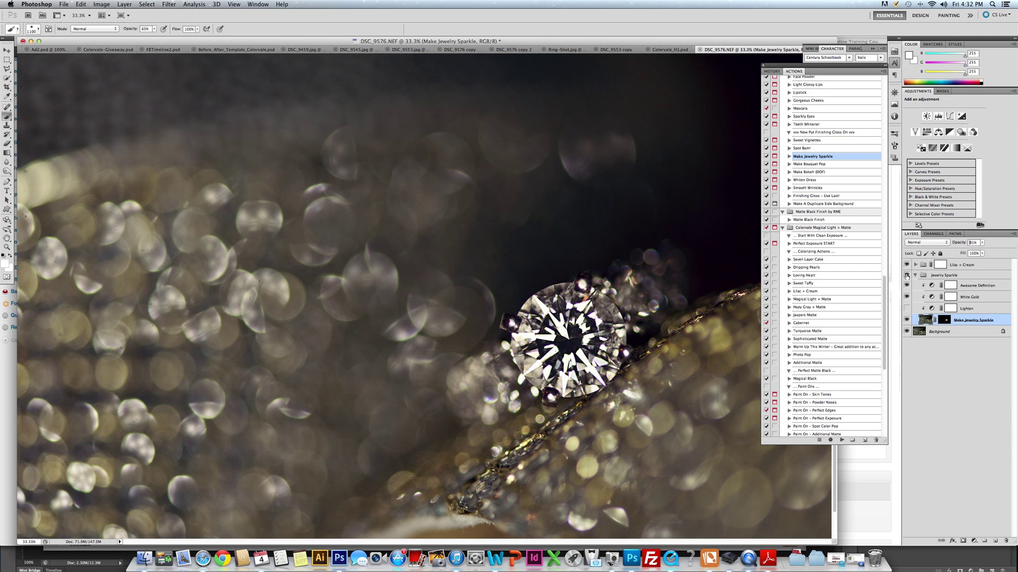
pyautogui.press('super+minus')
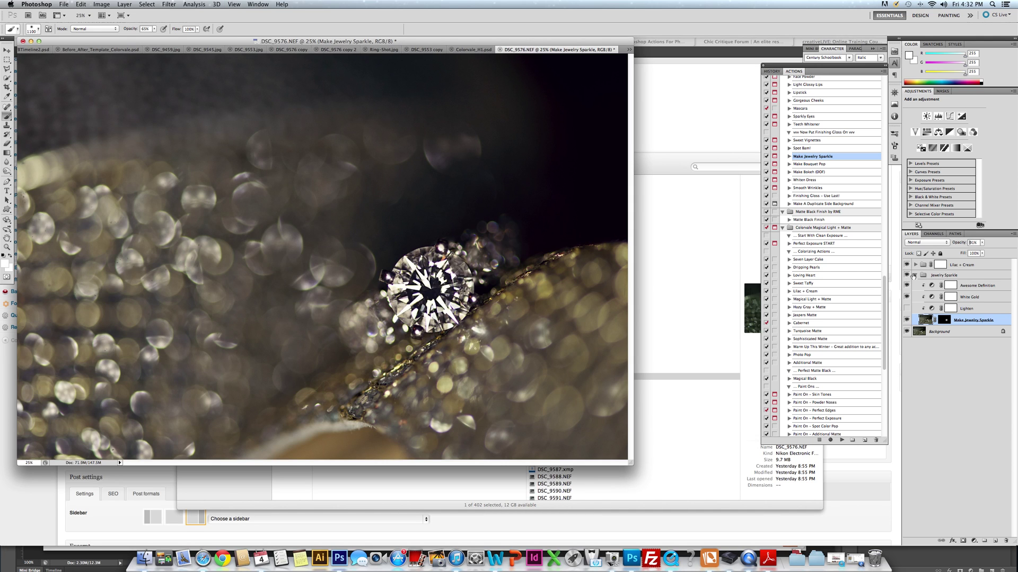